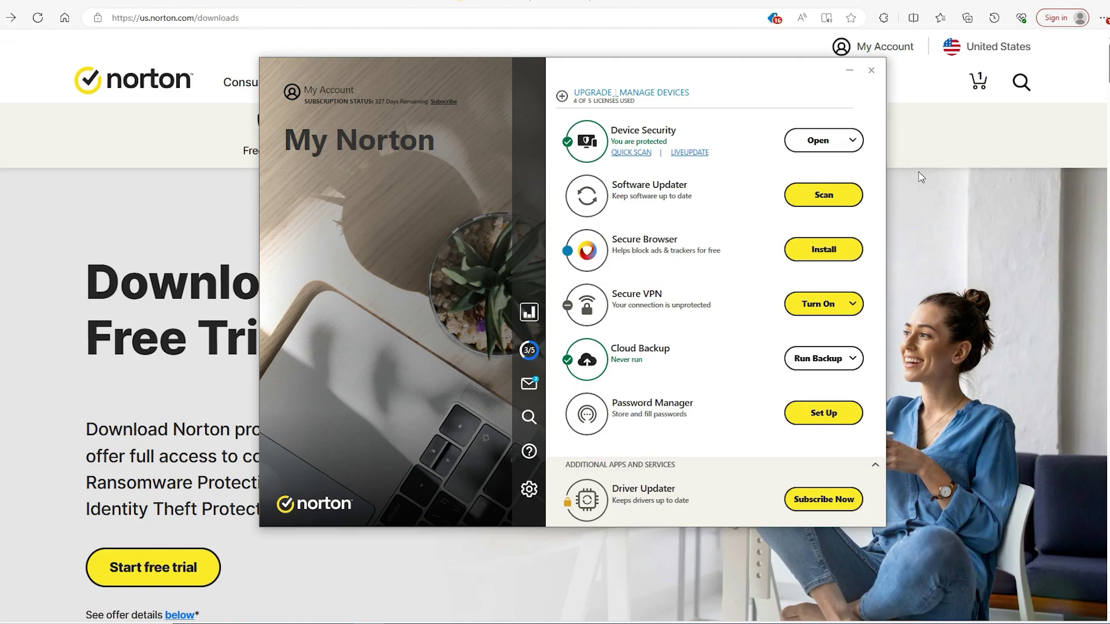
Bring the Norton downloads page forward and browse its 7-Day Free Trial plan carousel
left_click(871, 70)
scroll(737, 358, "down", 2)
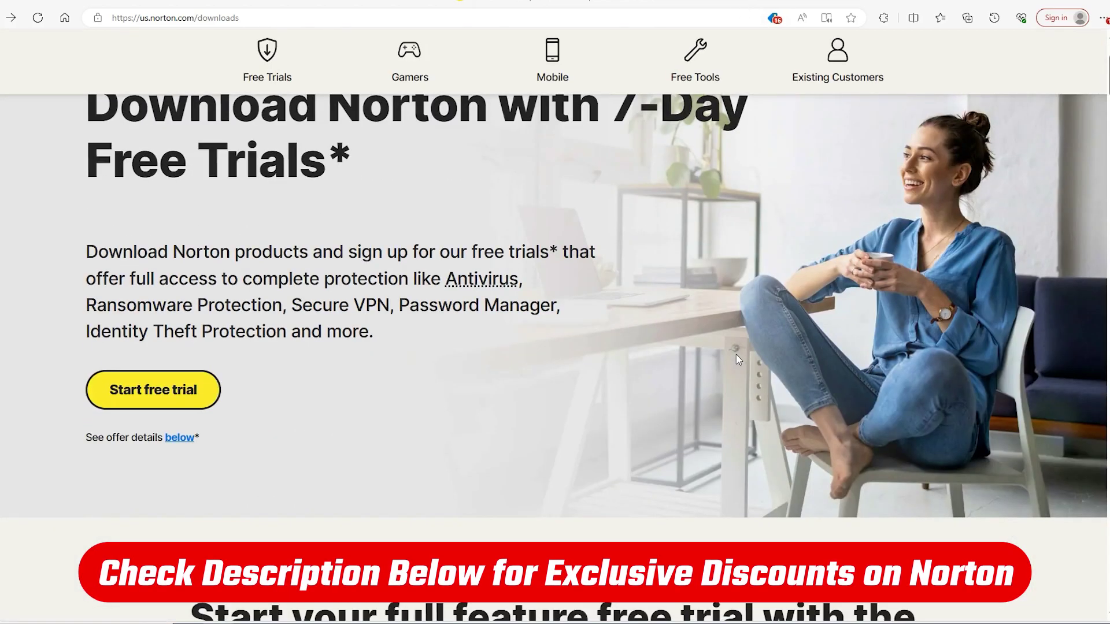
scroll(736, 355, "up", 2)
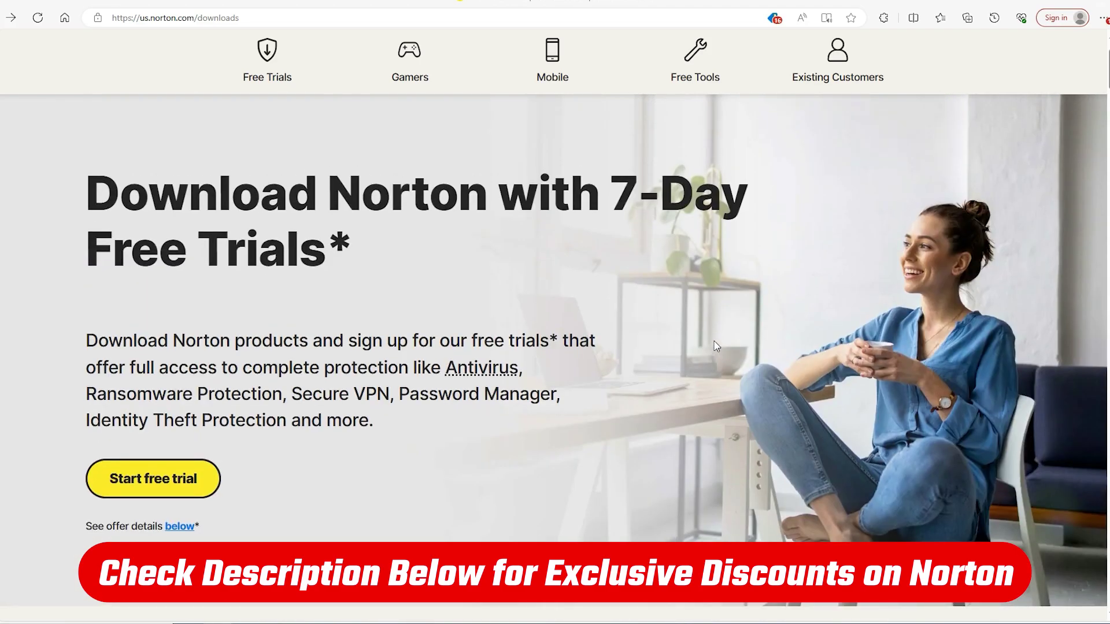
scroll(713, 346, "down", 3)
scroll(678, 343, "down", 9)
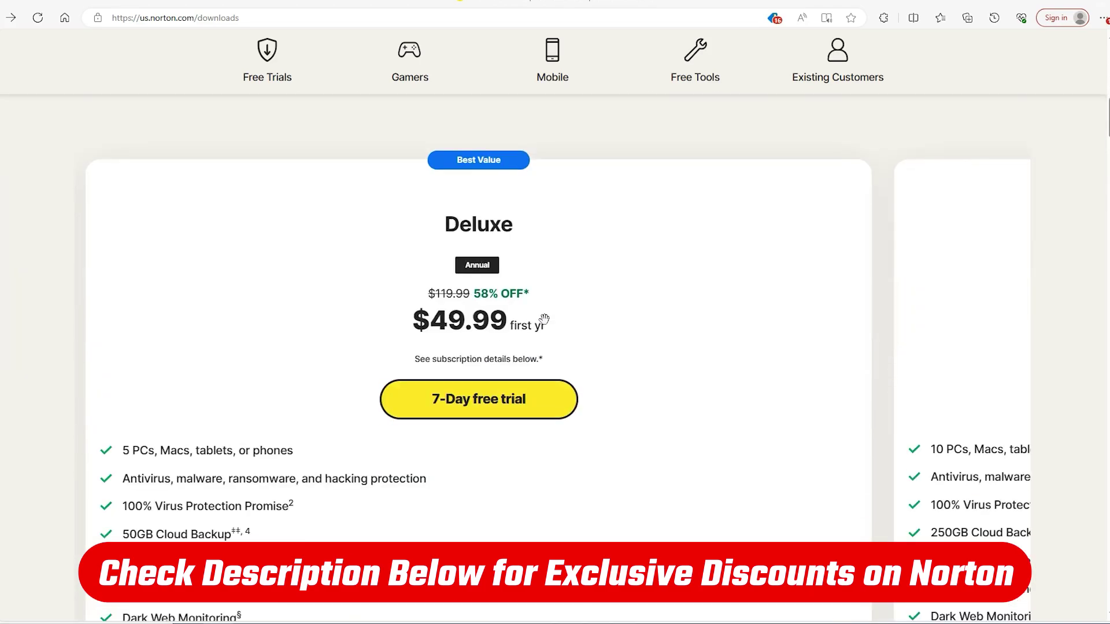
left_click_drag(543, 319, 803, 278)
left_click_drag(248, 271, 557, 324)
scroll(555, 325, "up", 8)
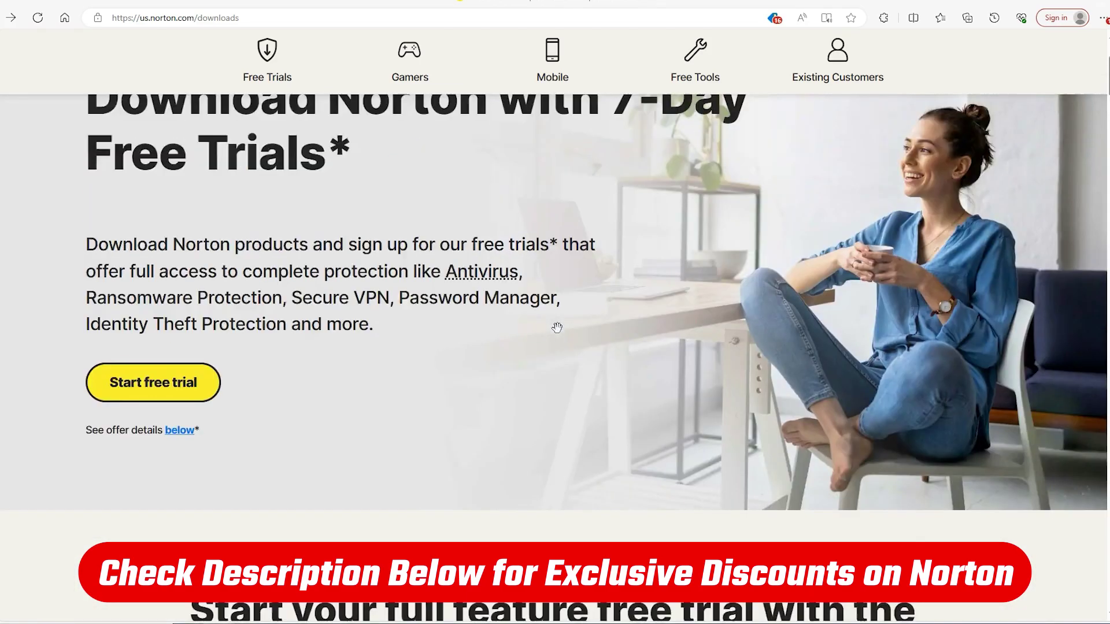
scroll(559, 341, "down", 10)
scroll(476, 359, "up", 10)
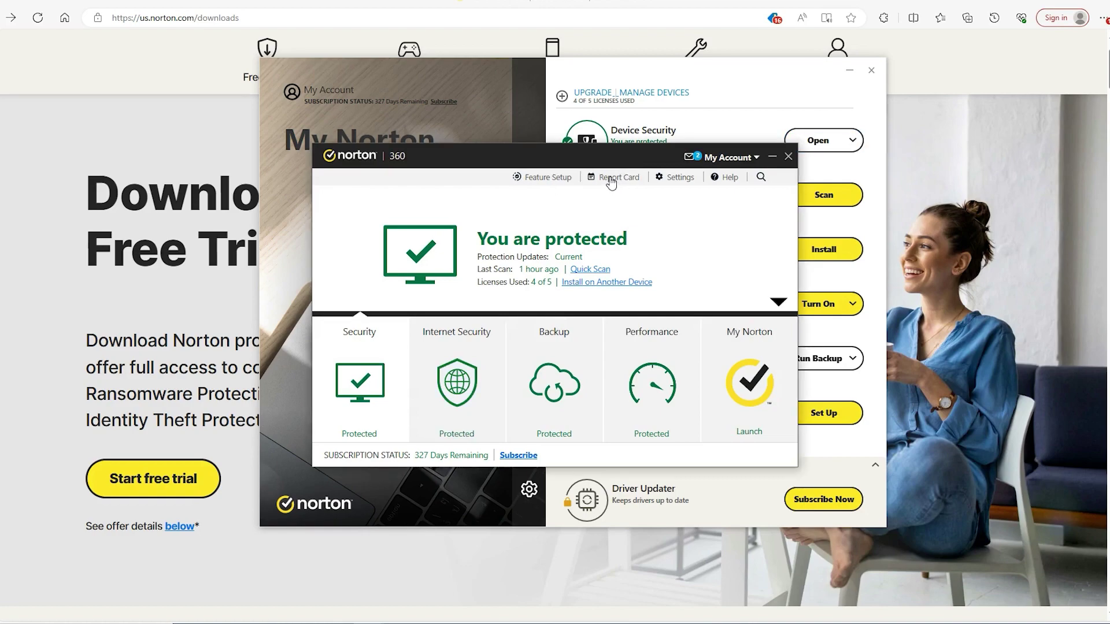
Open the Report Card and scroll through it: 123,555 files scanned, 7 quick scans performed
left_click(611, 179)
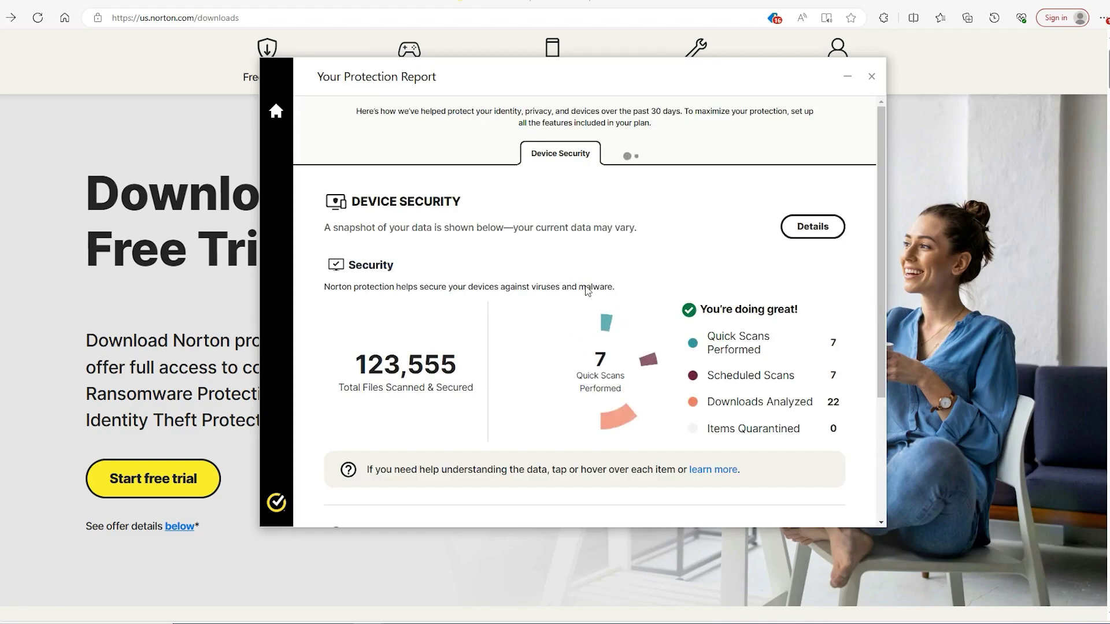
scroll(562, 305, "down", 1)
scroll(480, 318, "down", 2)
scroll(589, 257, "up", 3)
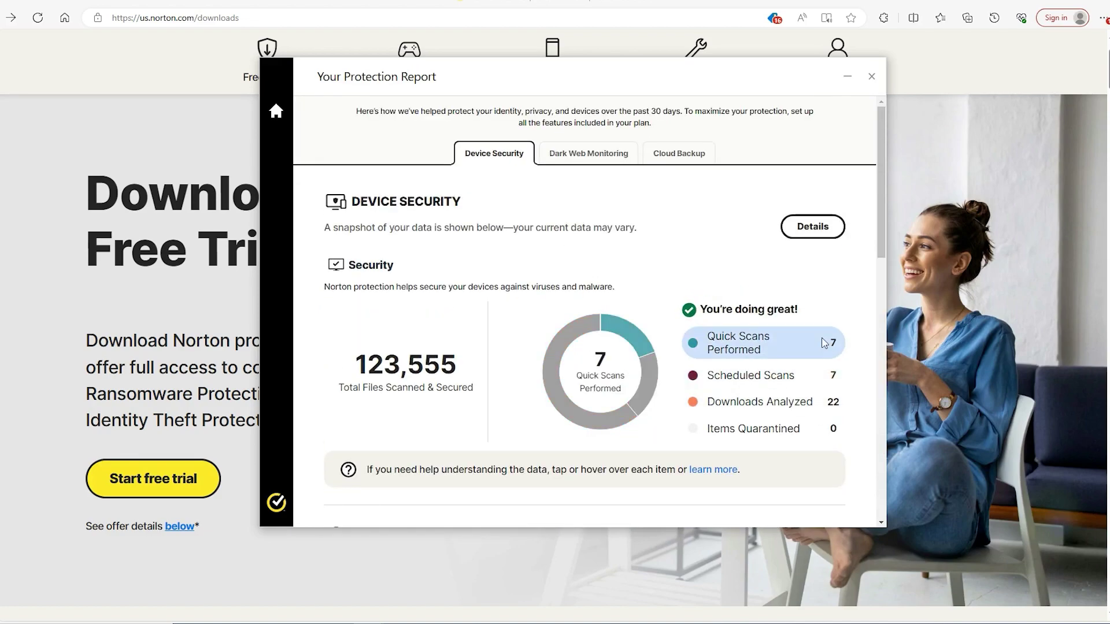
scroll(824, 345, "down", 1)
scroll(825, 345, "down", 4)
scroll(809, 358, "up", 5)
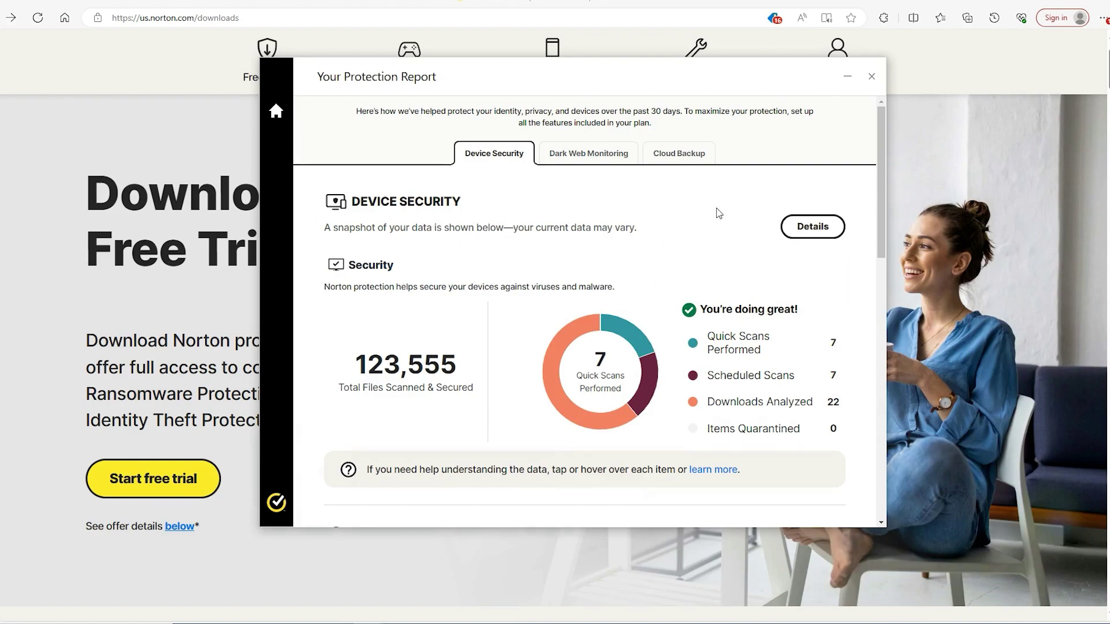
Close the report and run LiveUpdate, allowing it despite the economy network policy
left_click(871, 77)
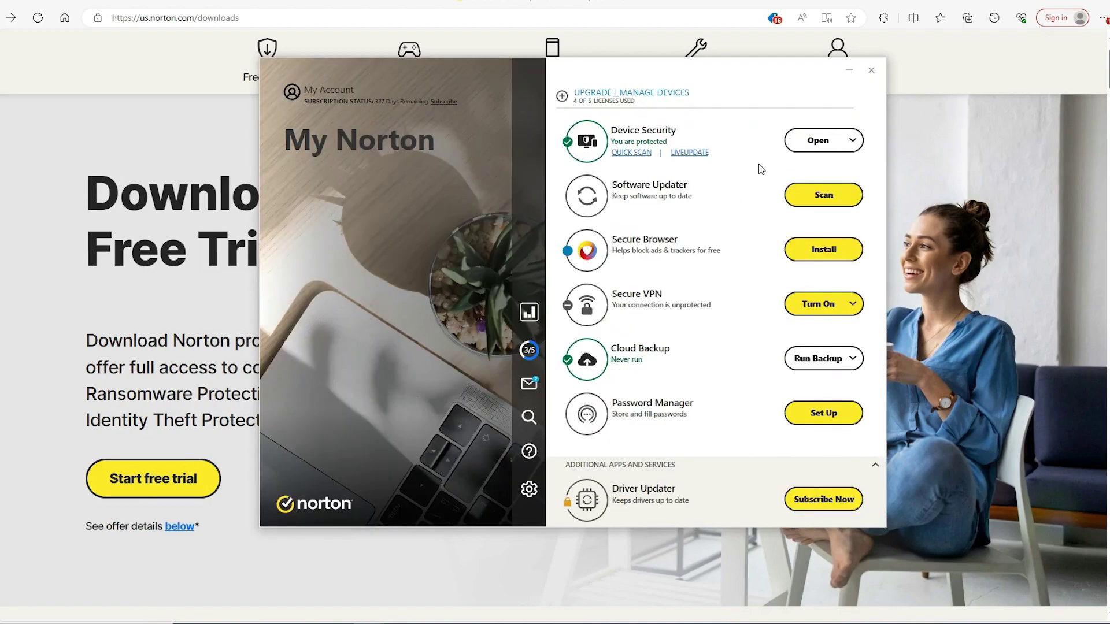
left_click(690, 153)
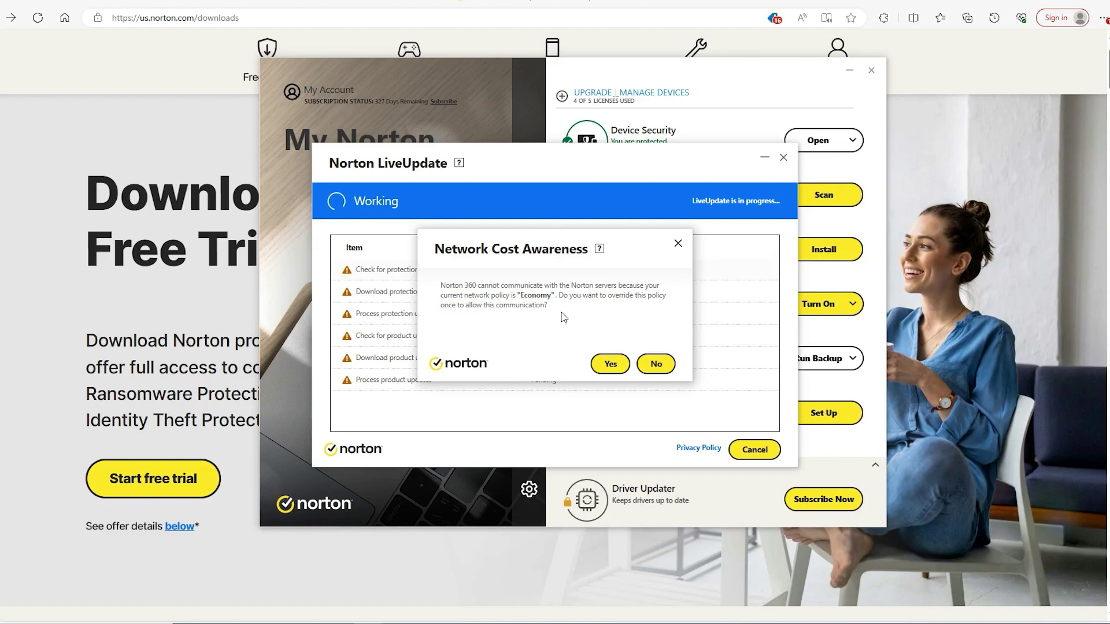
left_click(611, 367)
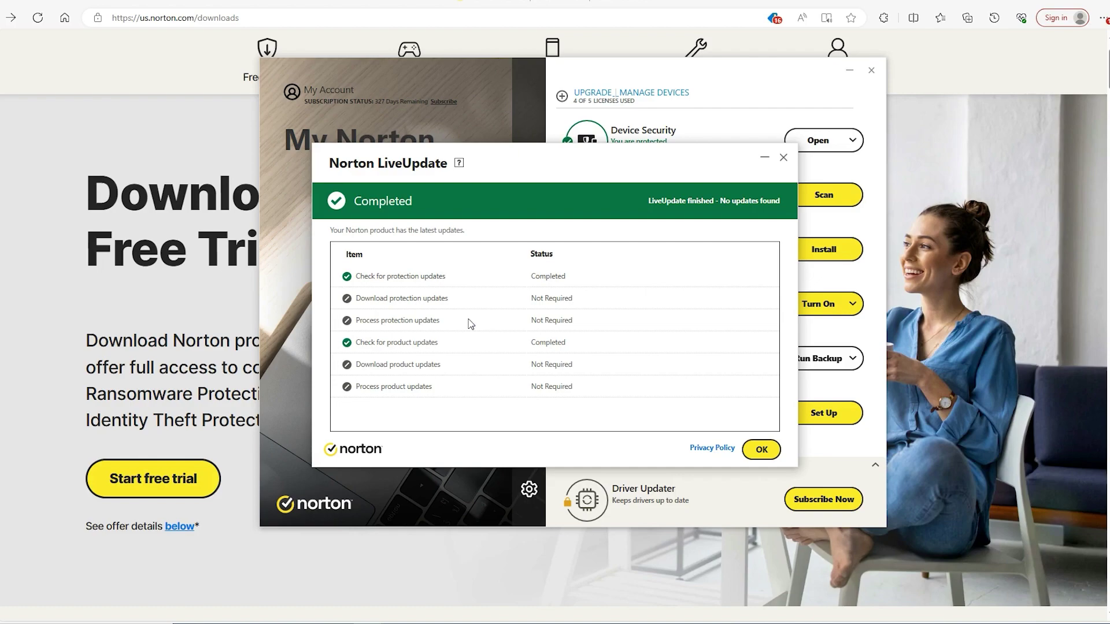
Open Device Security settings and review SafeCam's webcam options and its Access list
left_click(761, 449)
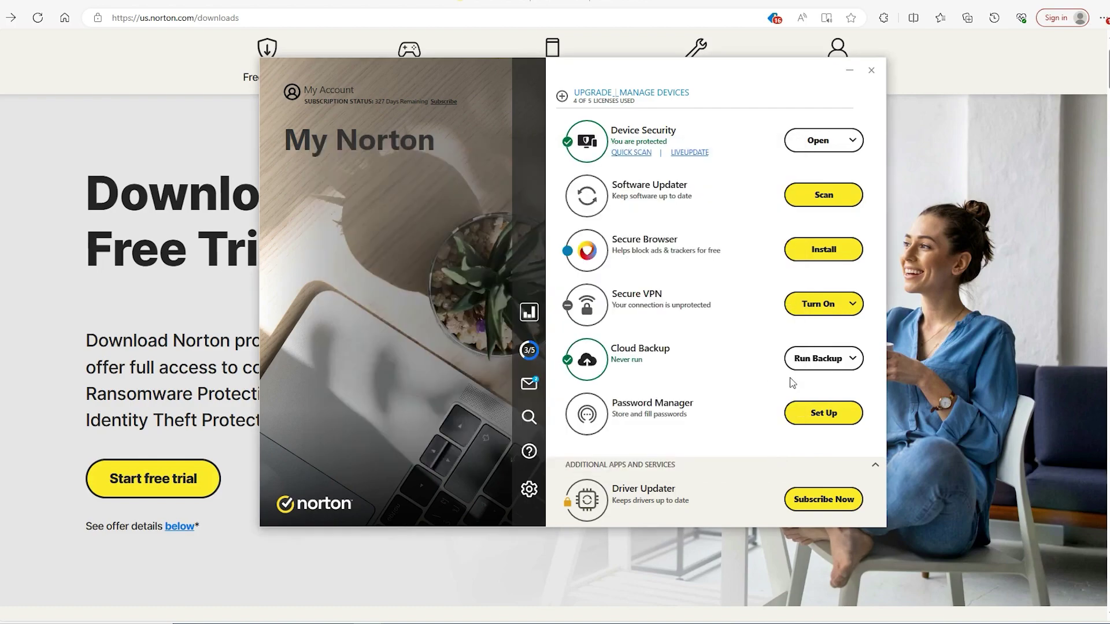
left_click(825, 137)
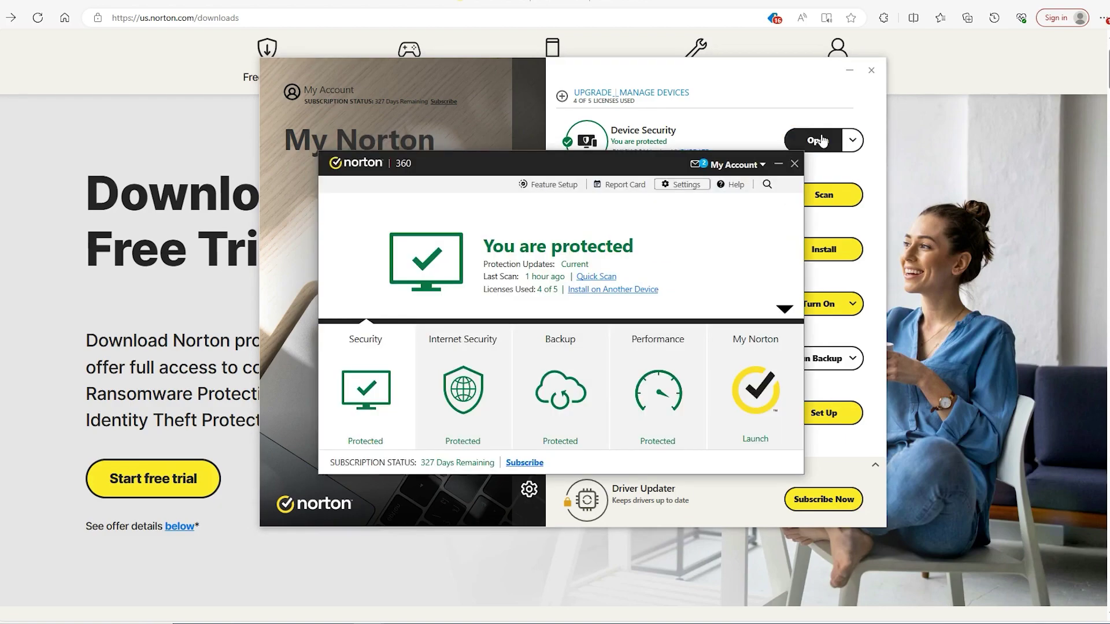
left_click(671, 186)
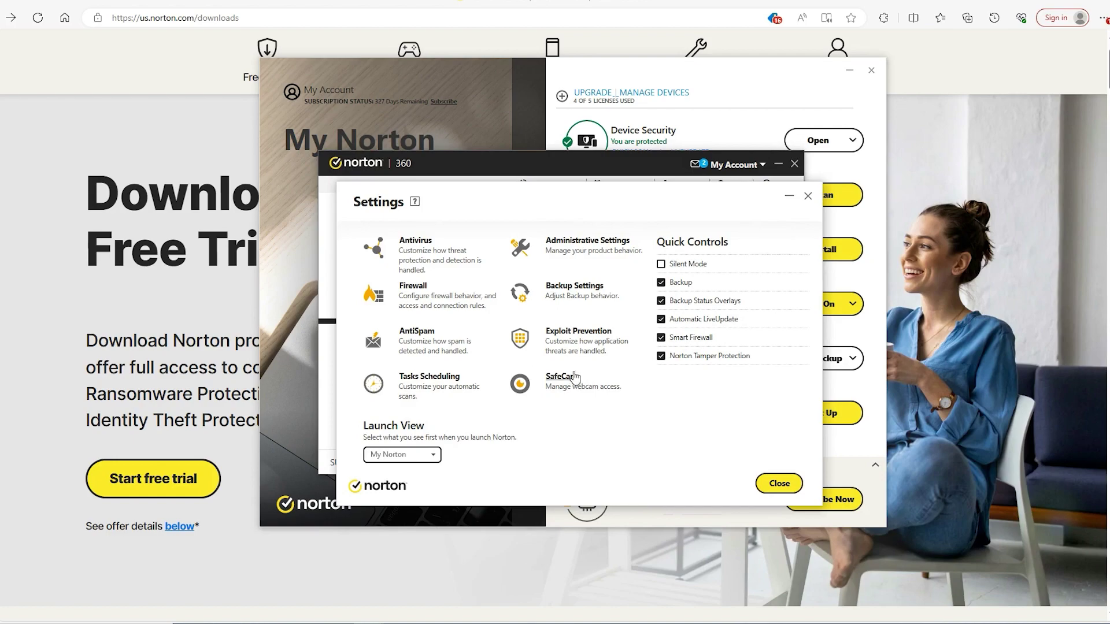
left_click(578, 378)
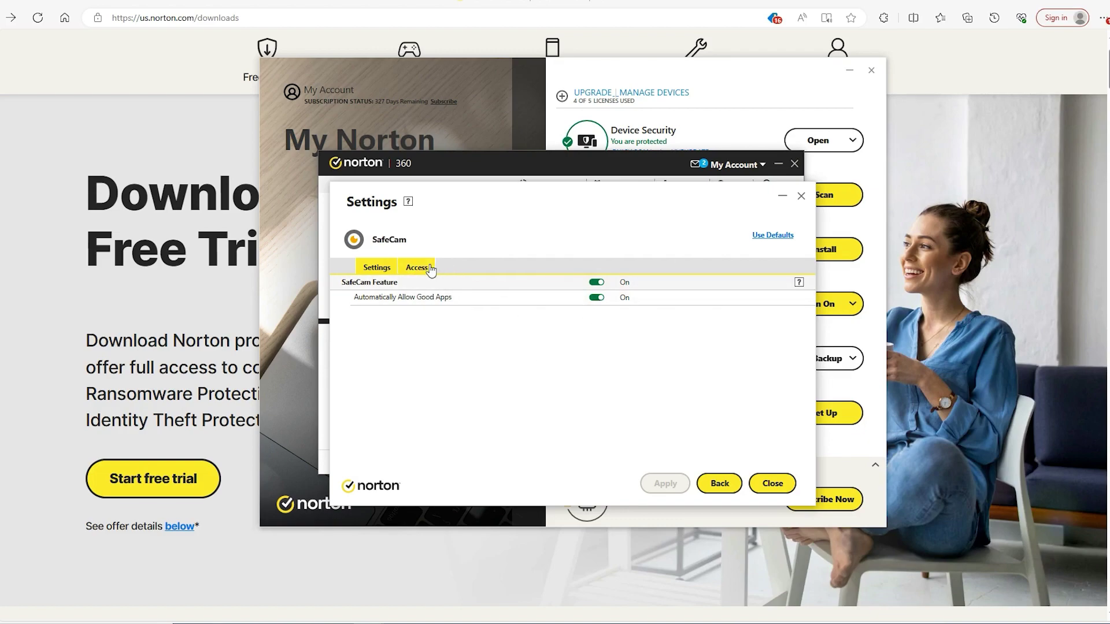
left_click(431, 268)
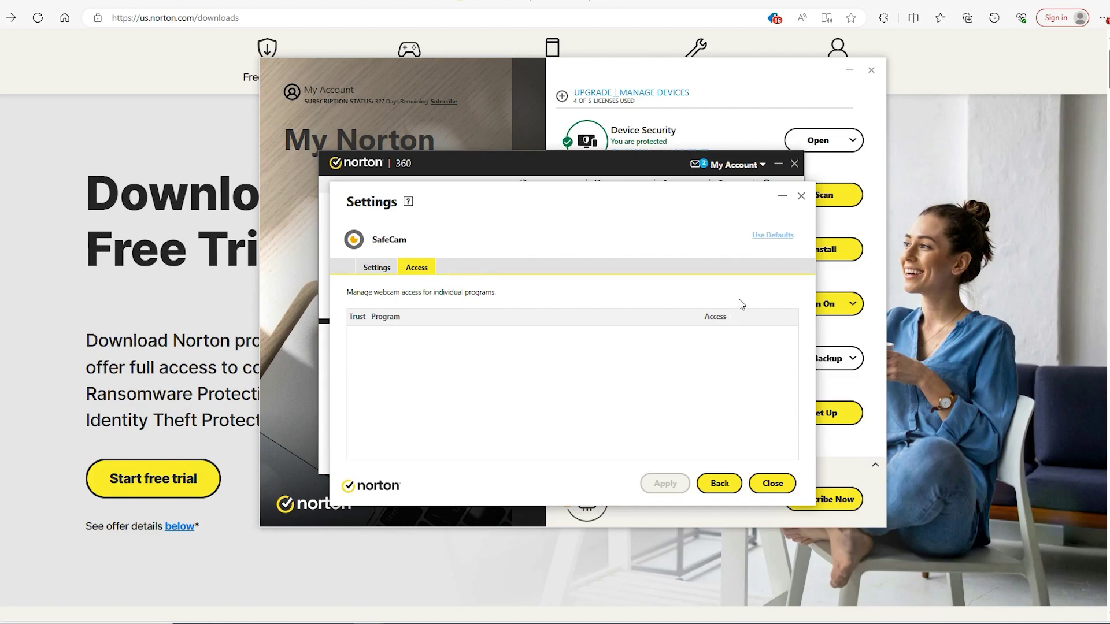
Close SafeCam, reopen Settings, then close it to return to the main protection window
left_click(801, 196)
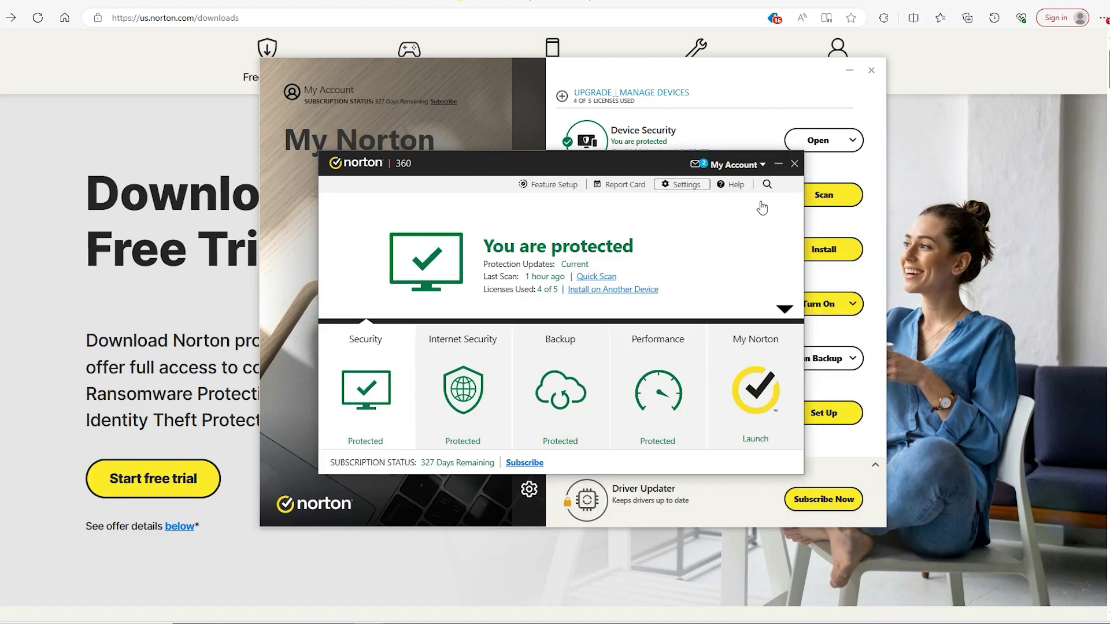
left_click(696, 184)
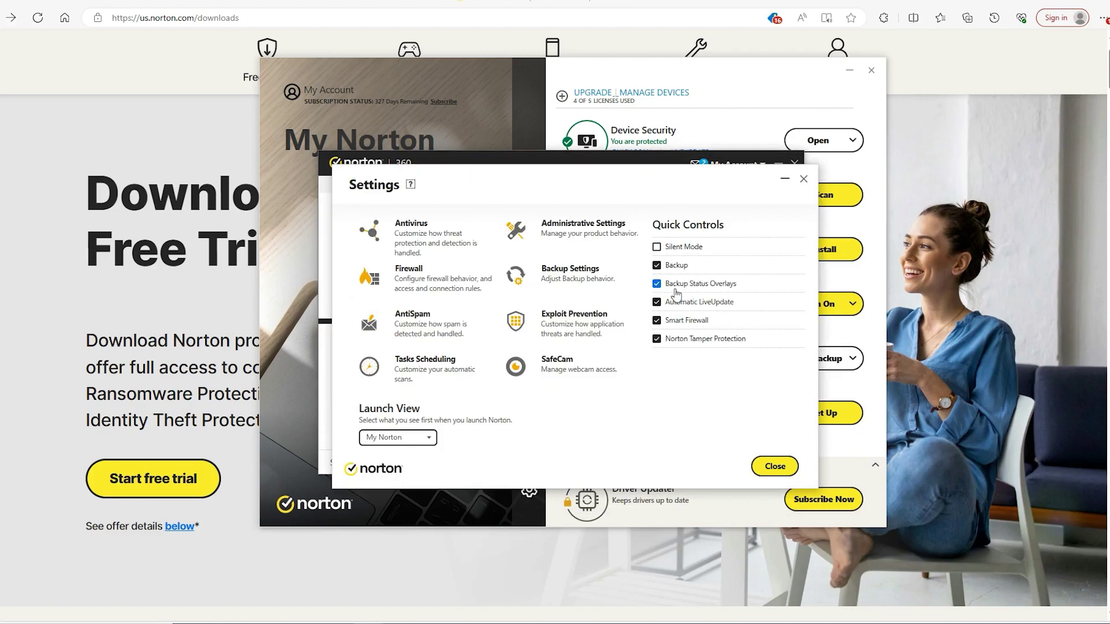
left_click(804, 178)
mouse_move(8, 90)
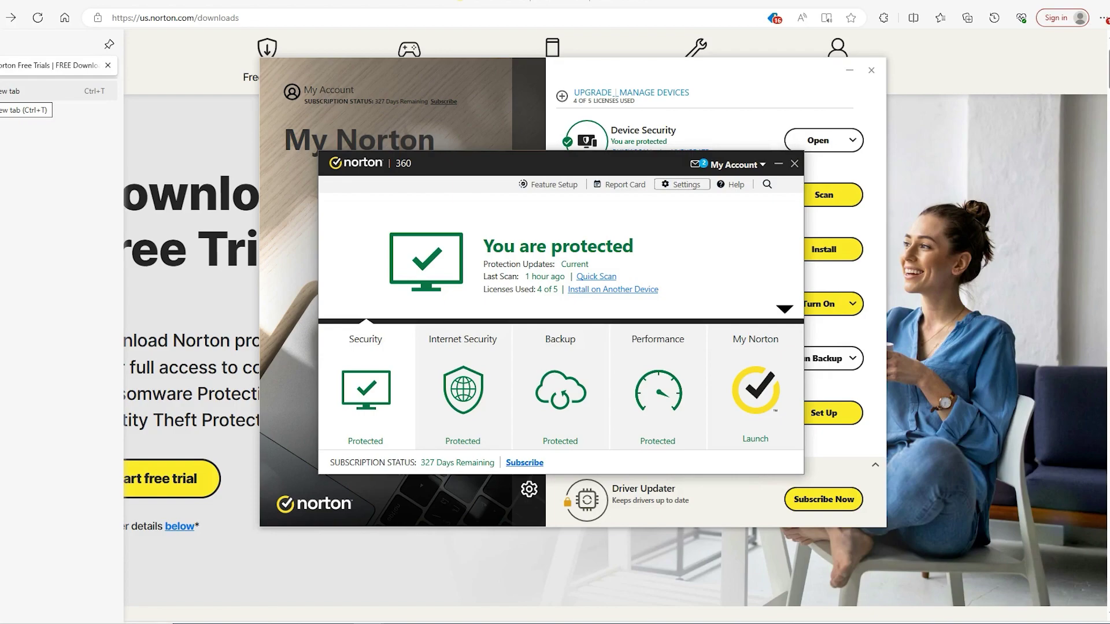
Open the full Safe Web report for the downloads page, rated Safe, and select the site lookup field
left_click(885, 20)
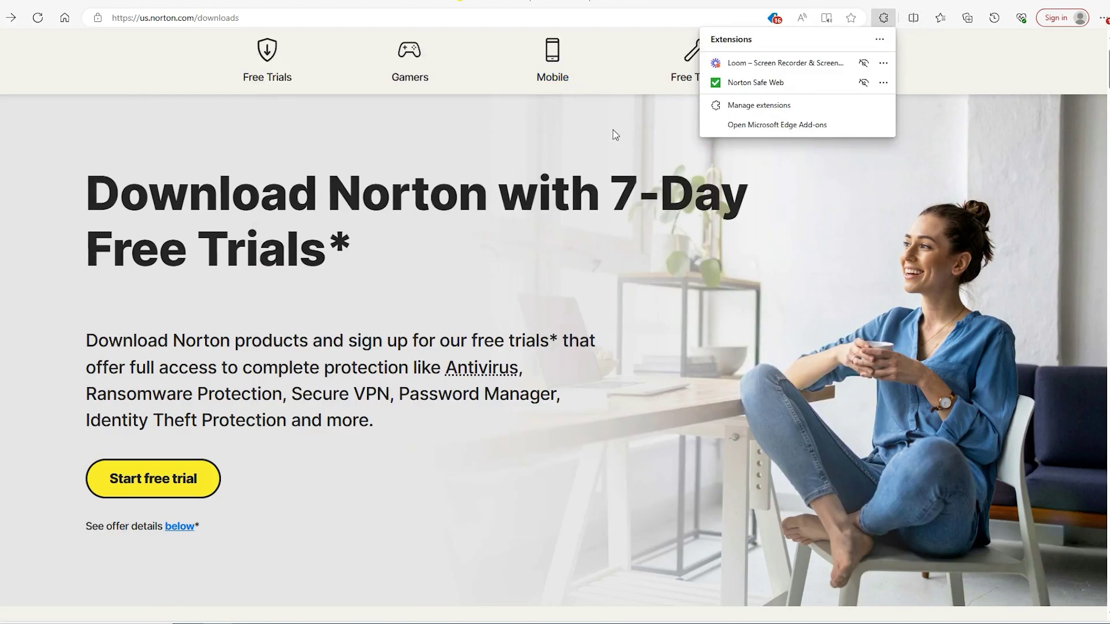
left_click(765, 84)
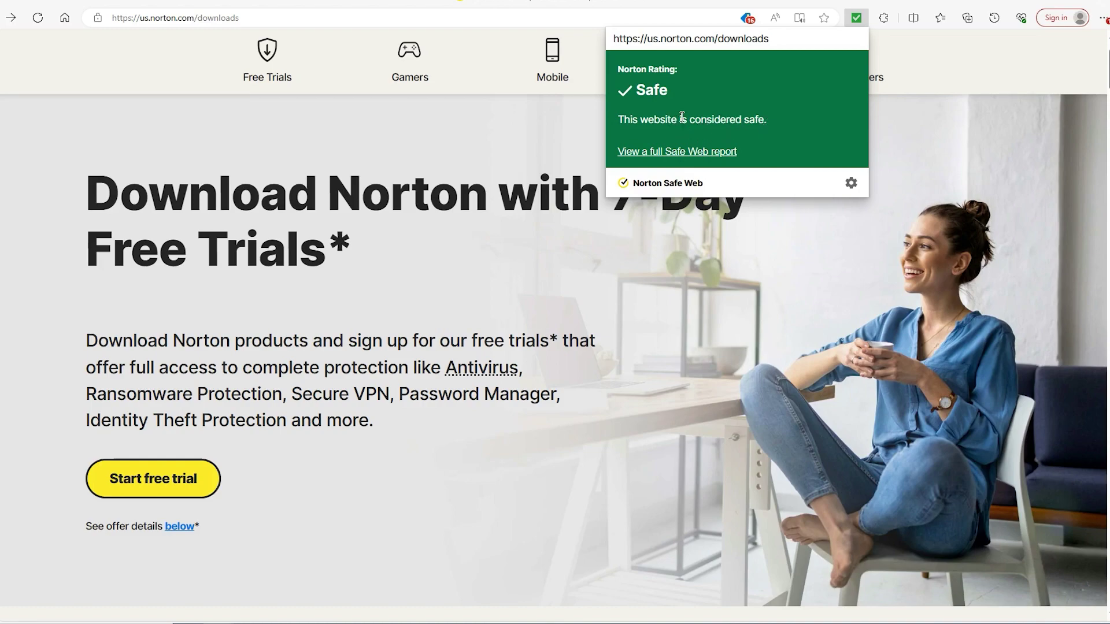
left_click(712, 151)
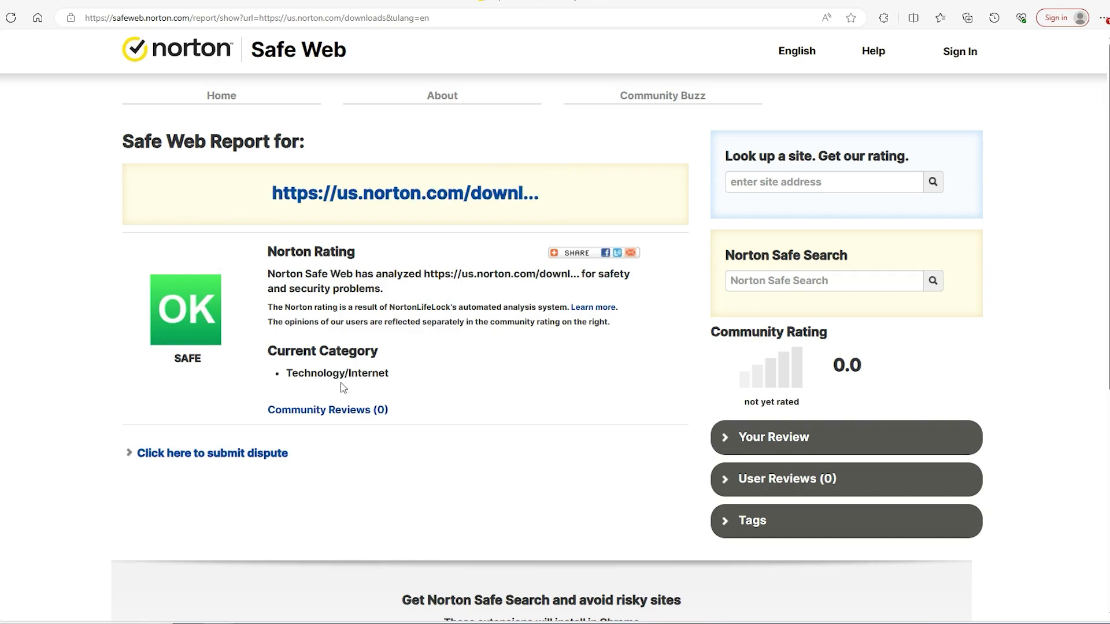
left_click(854, 188)
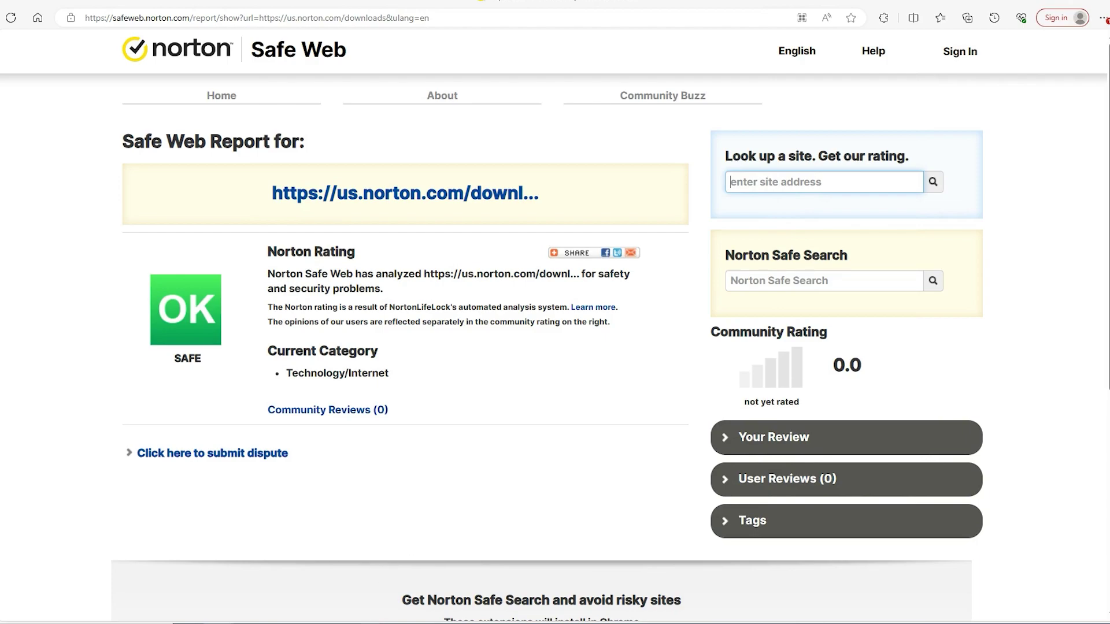
Switch to Norton 360 and open Firewall settings showing Smart Firewall and Wi-Fi Security options
mouse_move(396, 607)
mouse_move(349, 581)
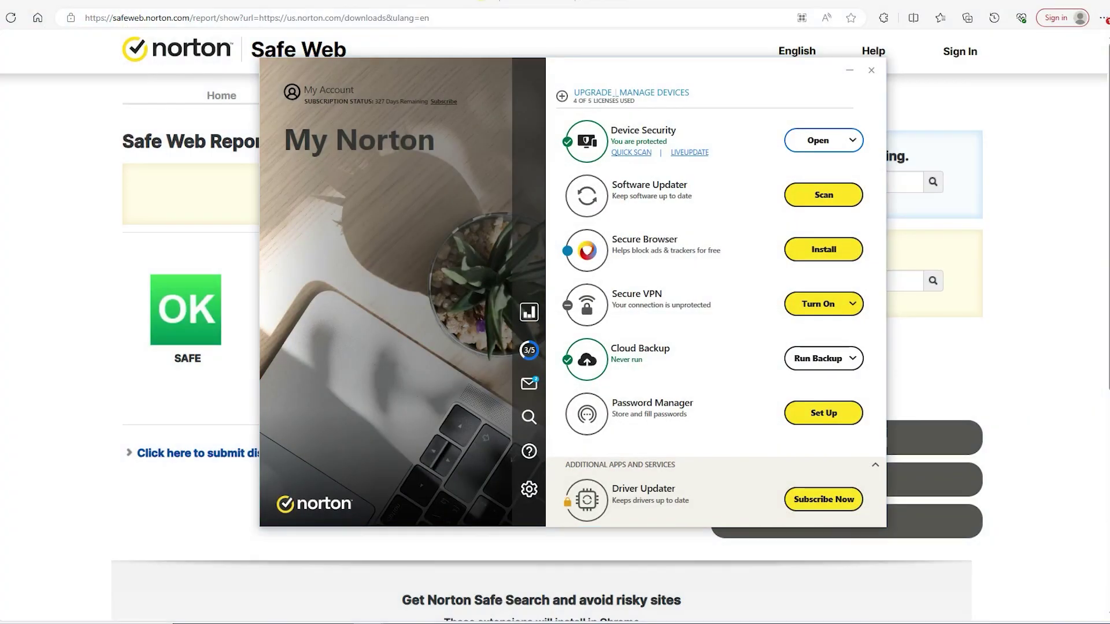
left_click(416, 602)
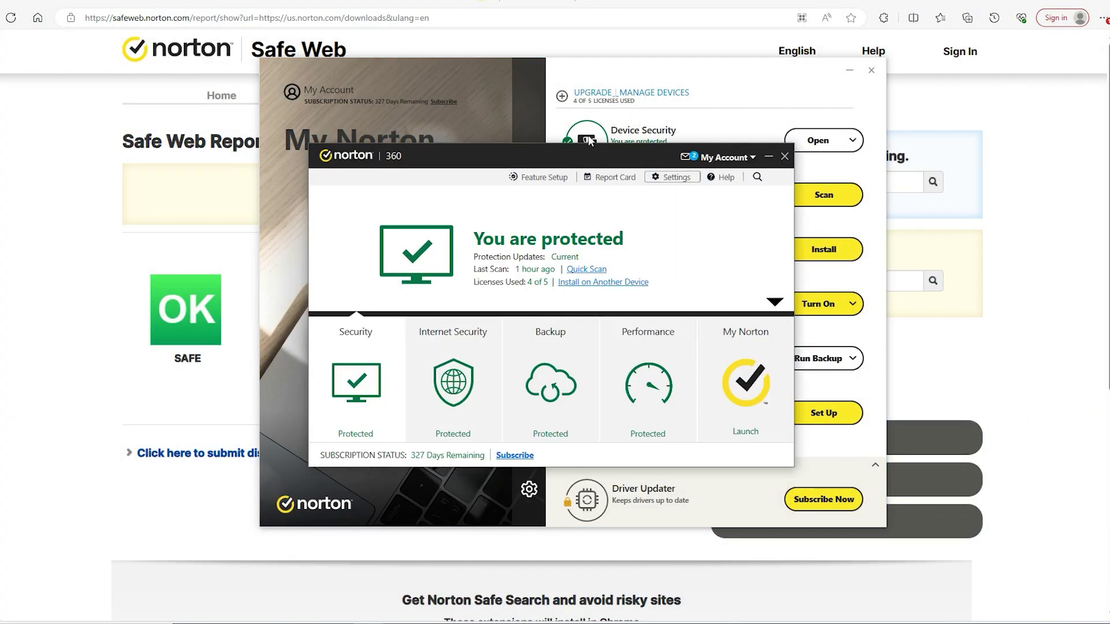
left_click(667, 188)
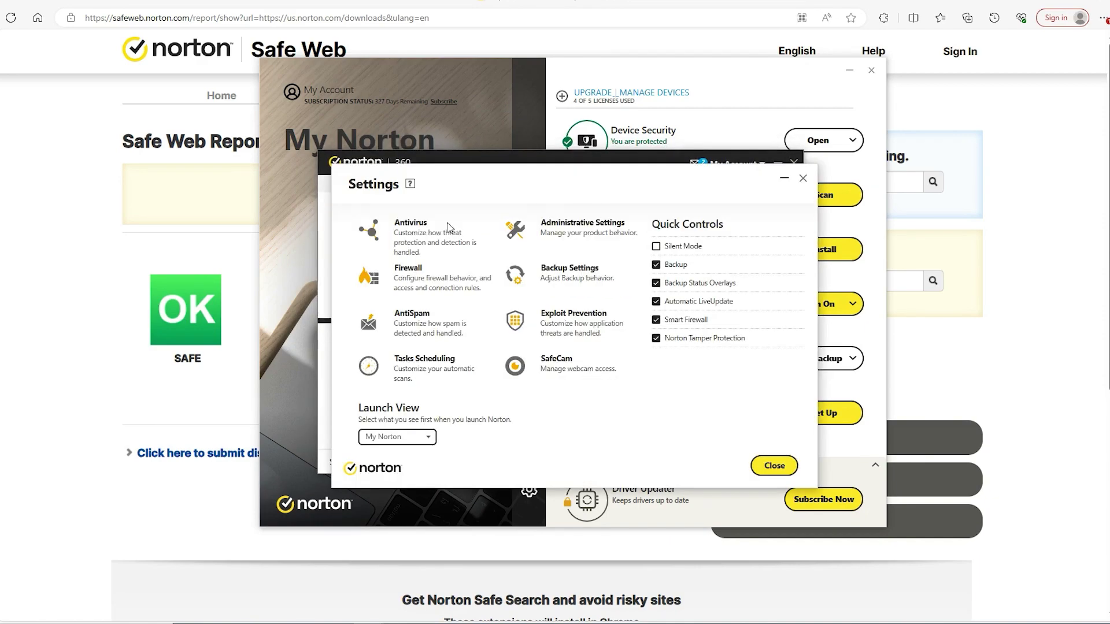
left_click(408, 274)
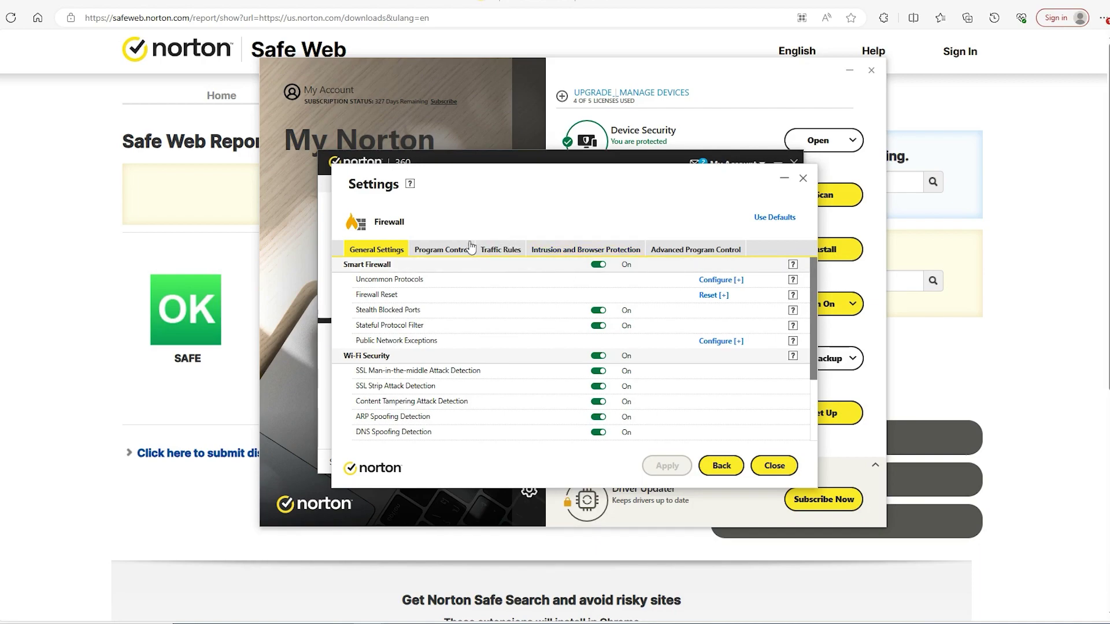
Scroll through the Program Control list, then view Advanced Program Control with Automatic Program Control On
left_click(446, 250)
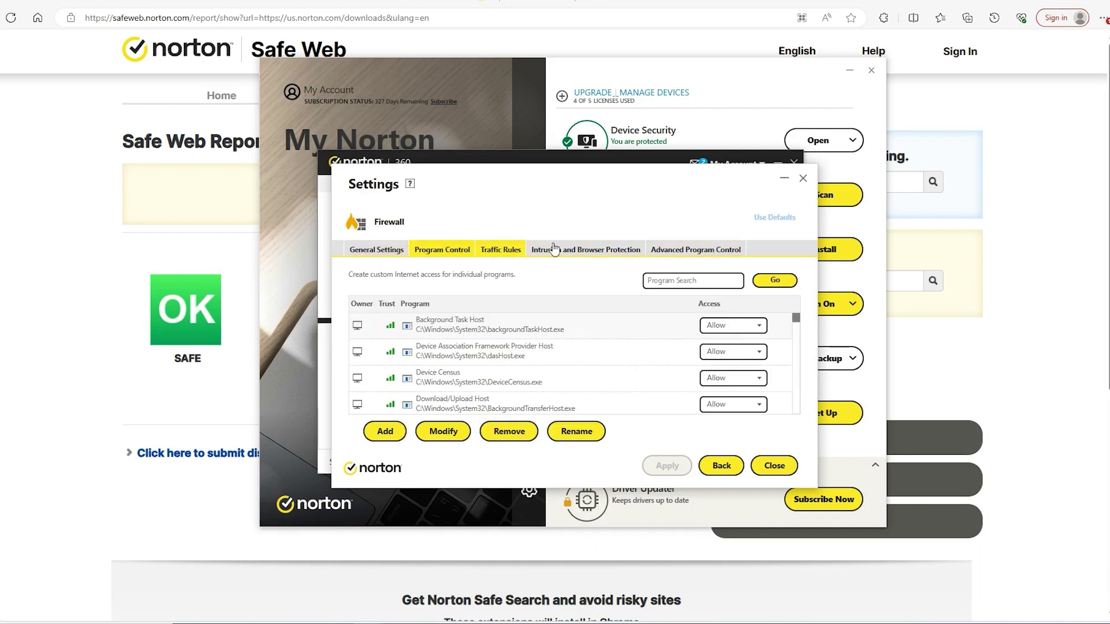
left_click(695, 255)
left_click(444, 251)
left_click_drag(796, 318, 793, 405)
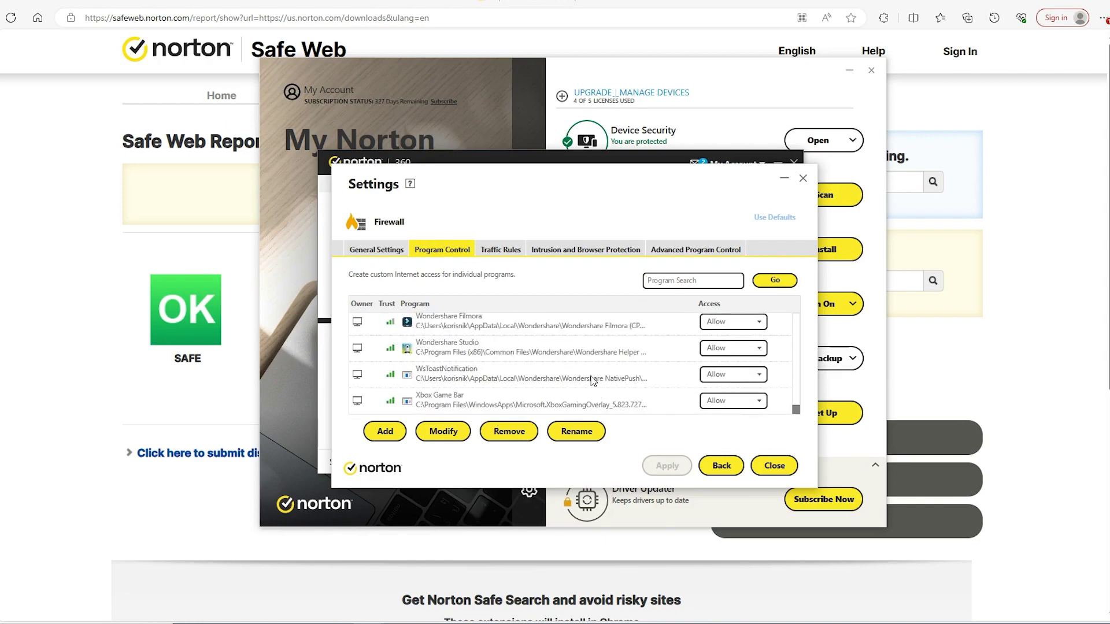
scroll(597, 355, "up", 3)
scroll(597, 355, "up", 6)
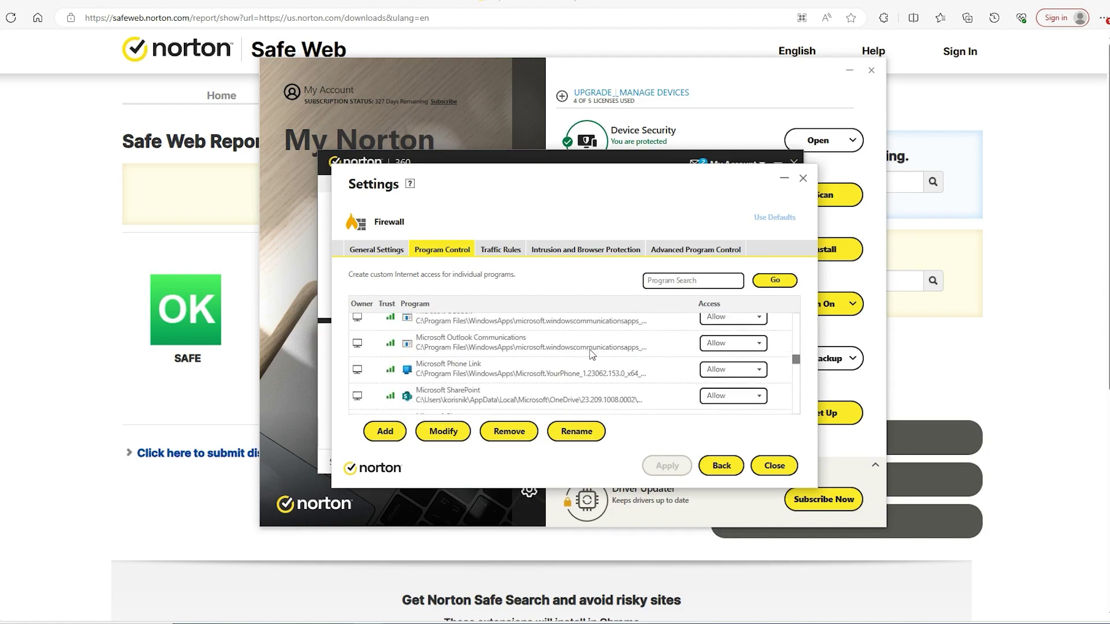
left_click(650, 253)
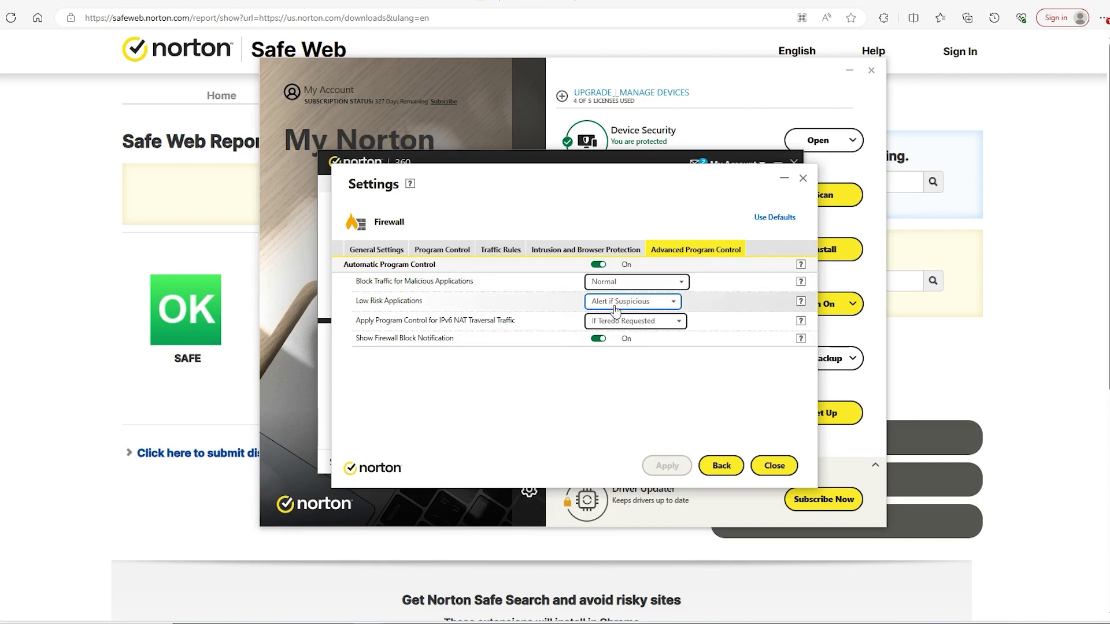
left_click(602, 287)
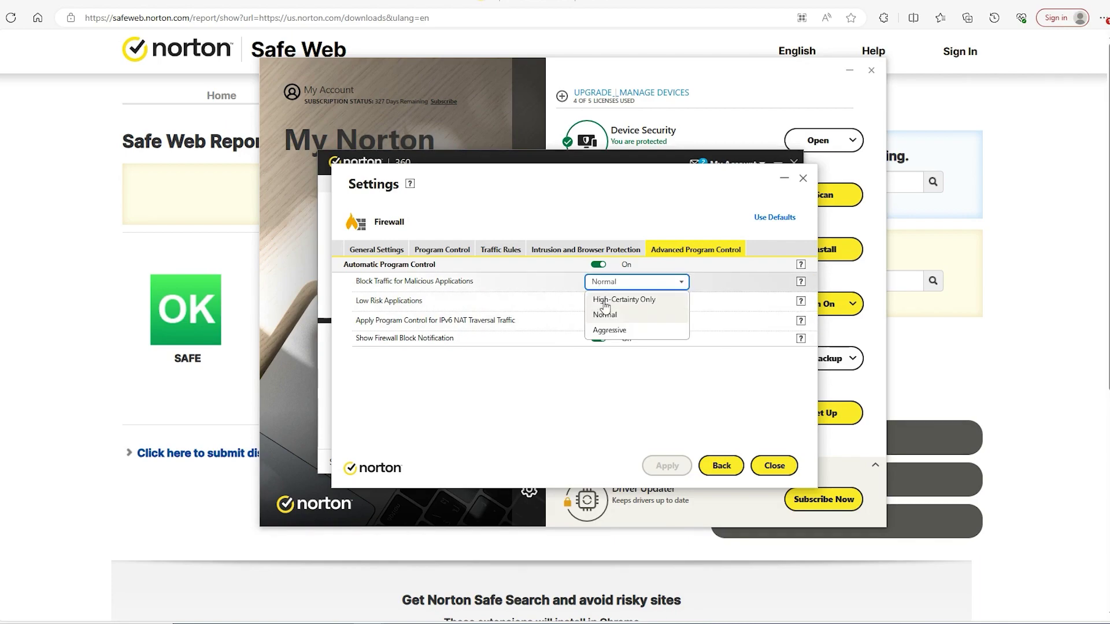
left_click(569, 225)
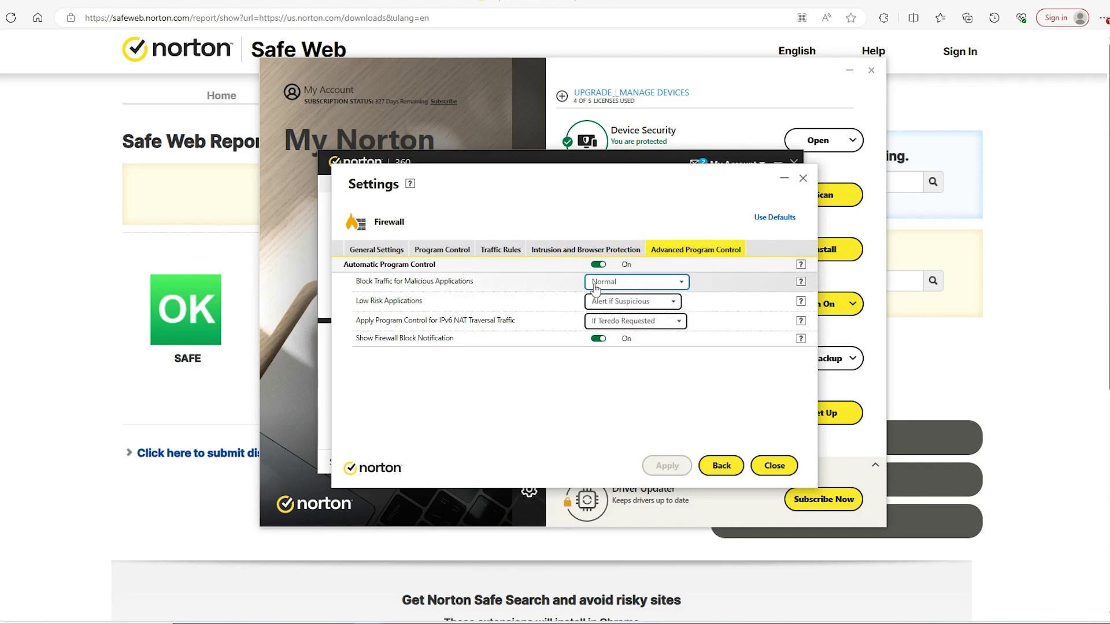
left_click(613, 303)
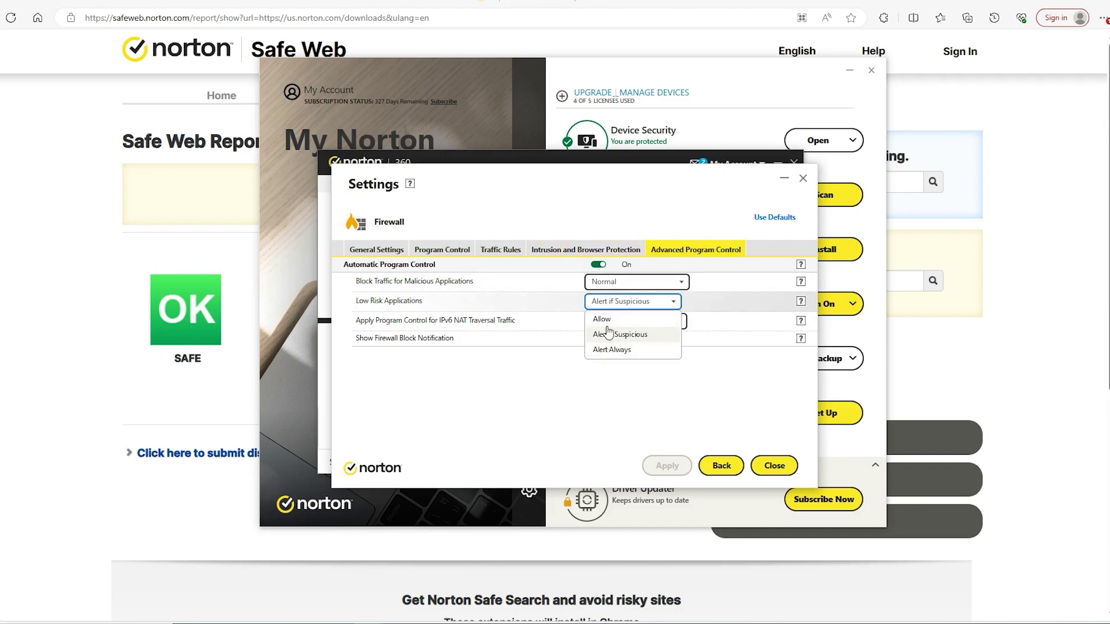
left_click(613, 334)
left_click(613, 303)
left_click(636, 378)
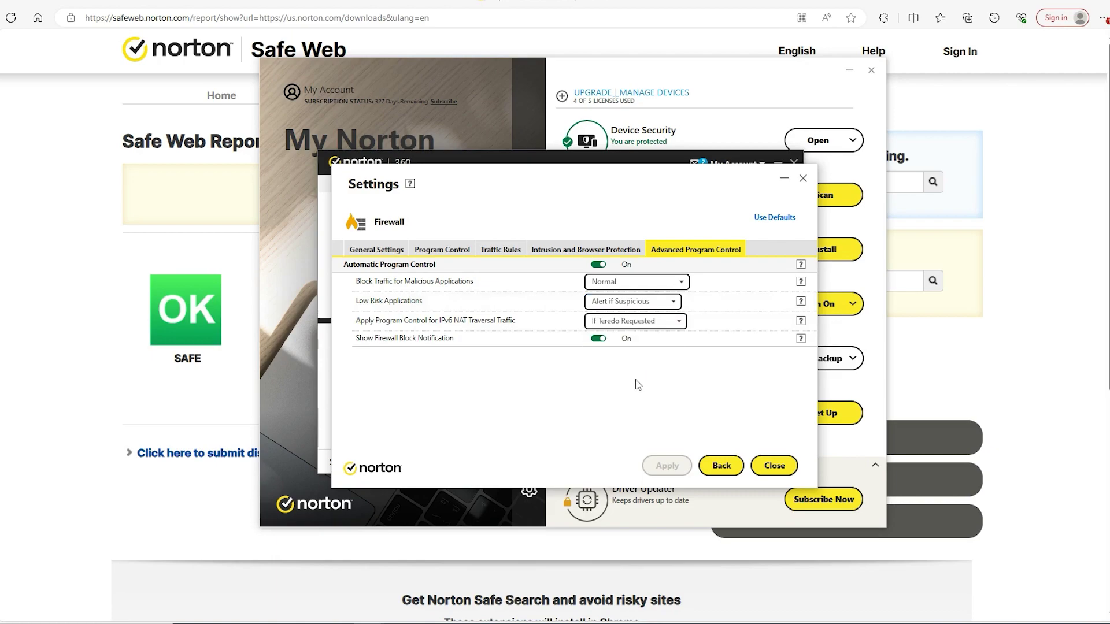
Close the firewall settings and browse the downloads page pricing cards, including the Deluxe plan
left_click(802, 179)
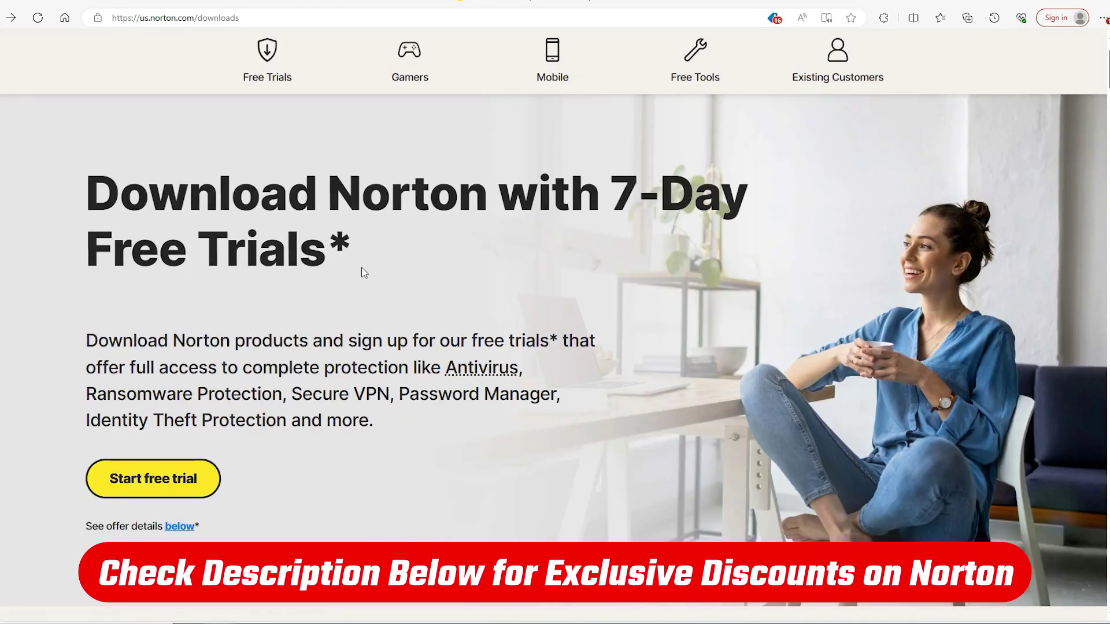
scroll(364, 272, "down", 5)
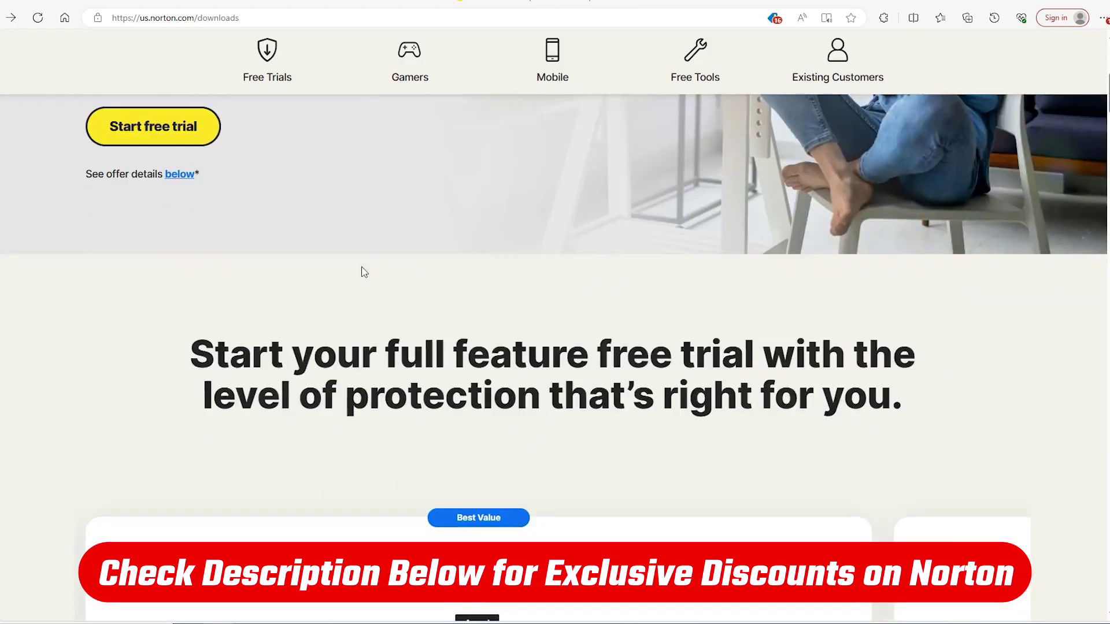
scroll(363, 270, "up", 7)
scroll(363, 271, "down", 15)
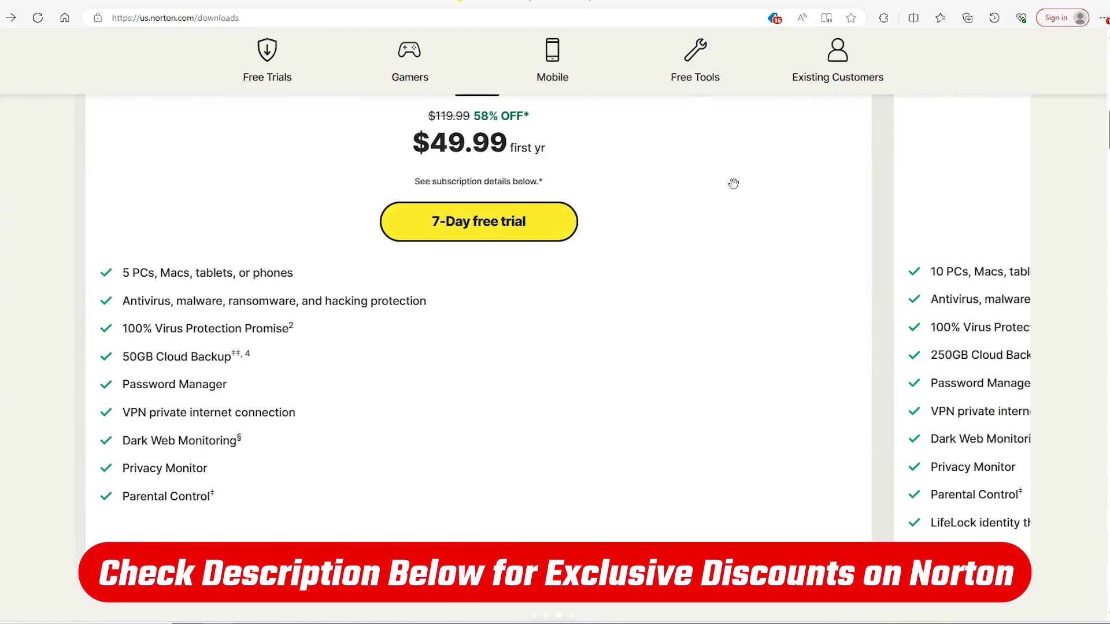
scroll(386, 268, "up", 5)
left_click_drag(376, 370, 1066, 336)
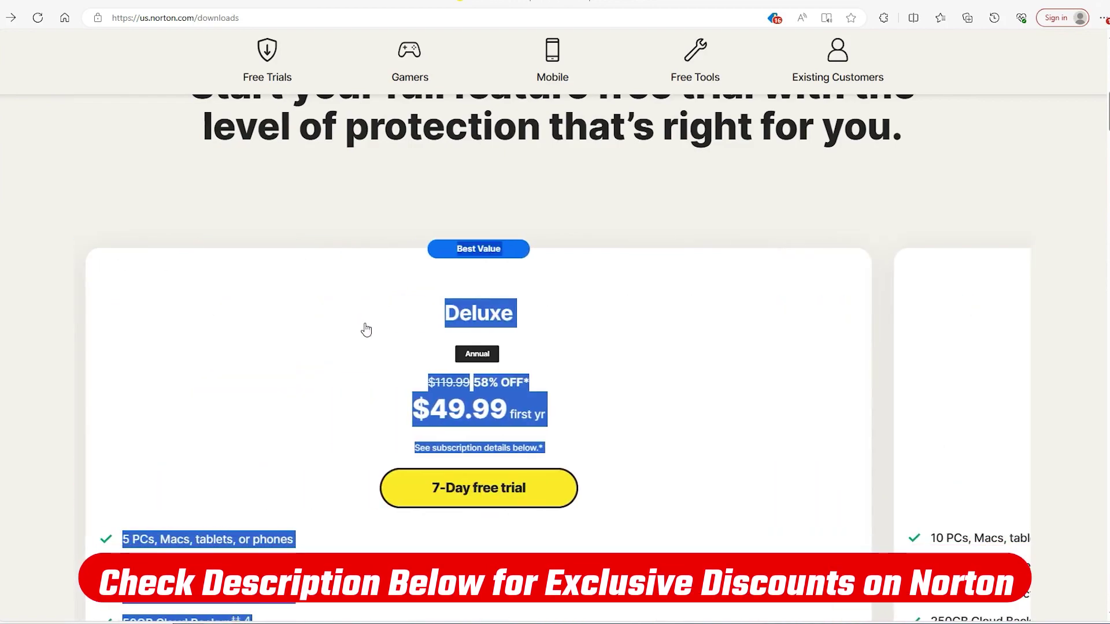
left_click_drag(364, 327, 879, 321)
scroll(526, 281, "up", 10)
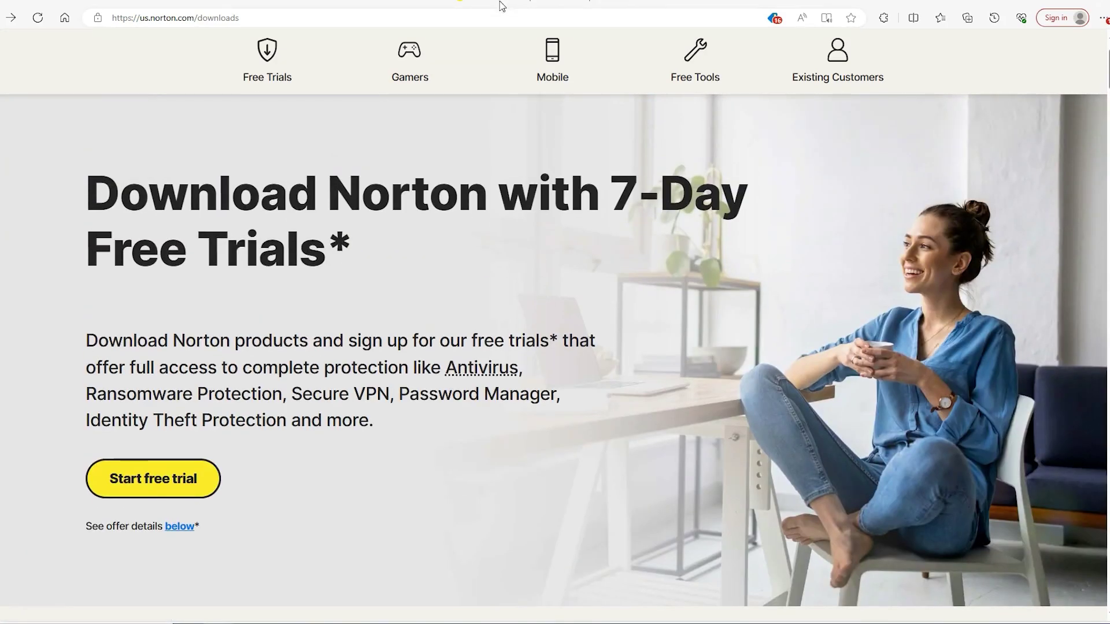